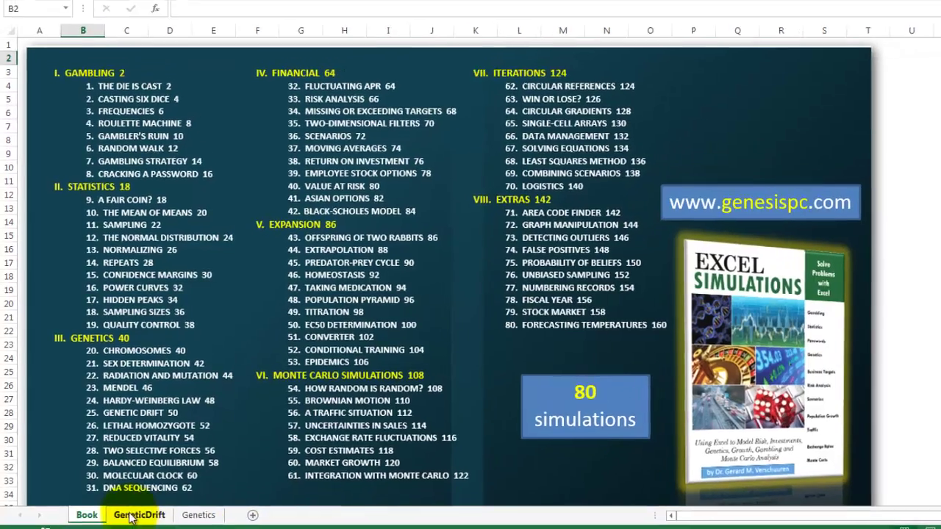
# Step: Go to the GeneticDrift sheet holding the Monte Carlo random-walk simulation
pyautogui.click(147, 526)
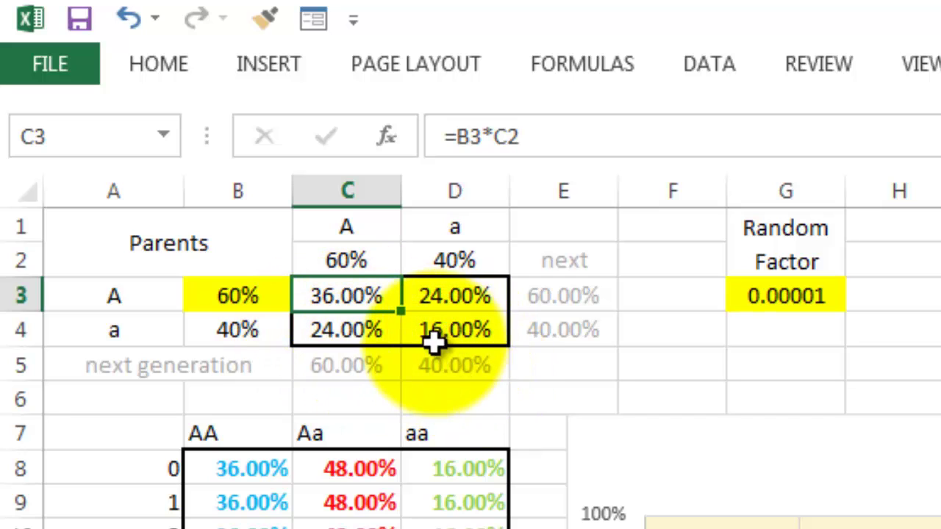
pyautogui.click(454, 330)
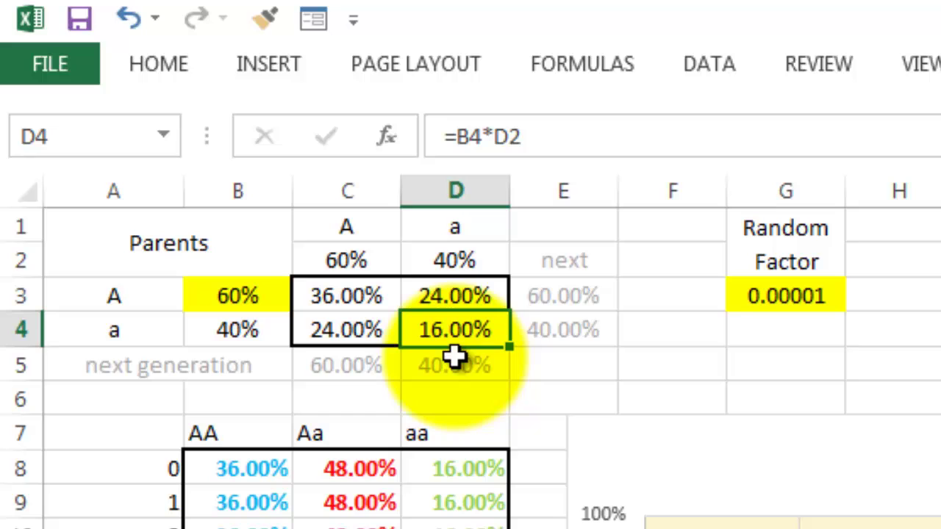
pyautogui.click(396, 332)
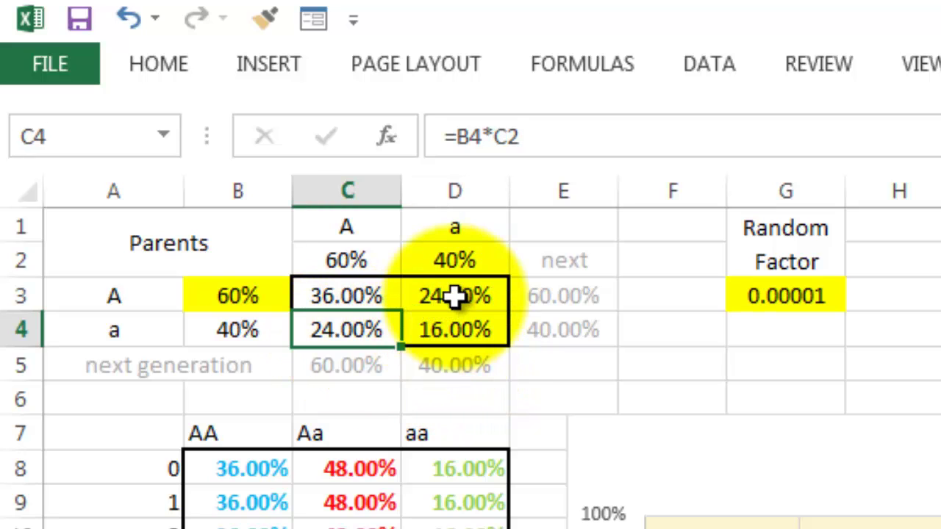
pyautogui.click(456, 297)
pyautogui.click(361, 326)
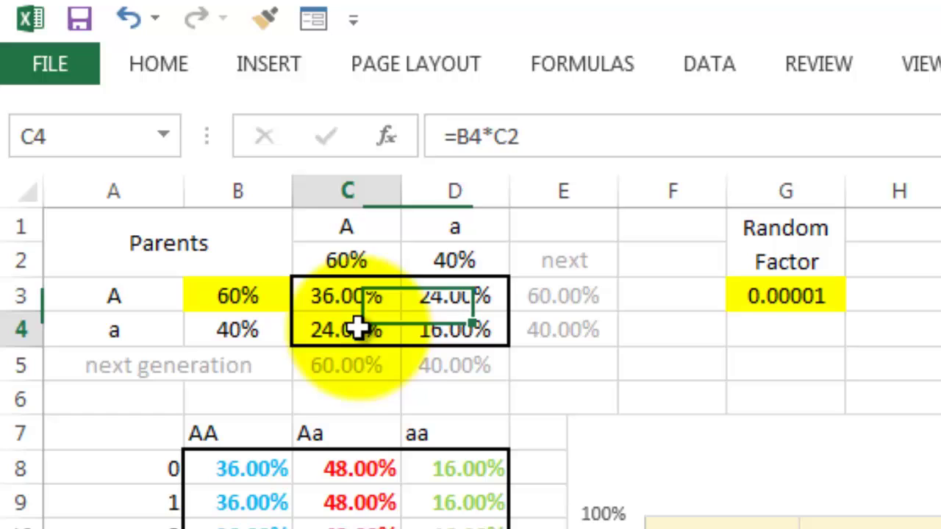
pyautogui.click(436, 298)
pyautogui.click(353, 329)
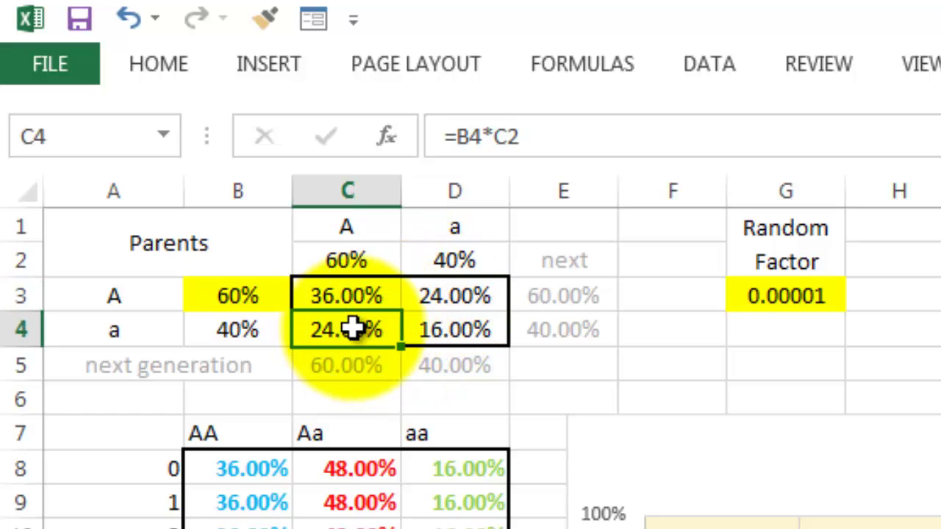
pyautogui.click(437, 297)
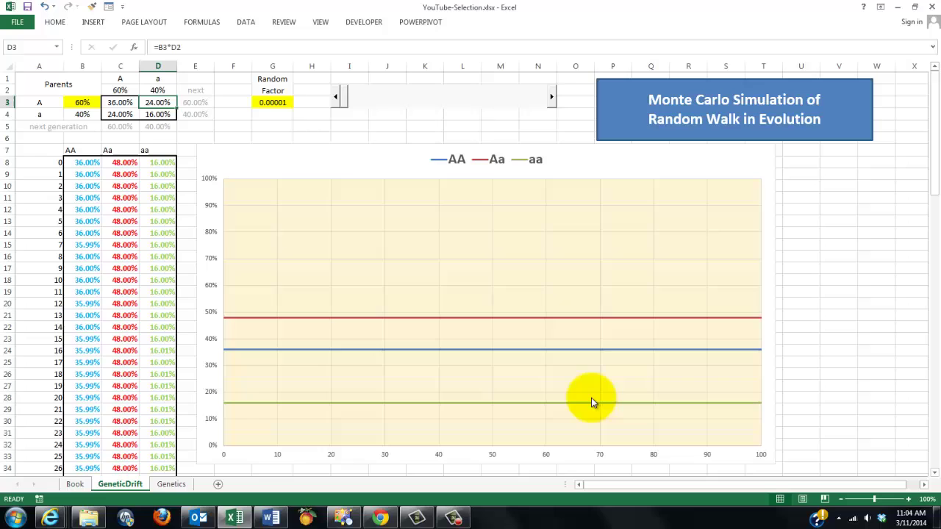
pyautogui.moveTo(589, 404)
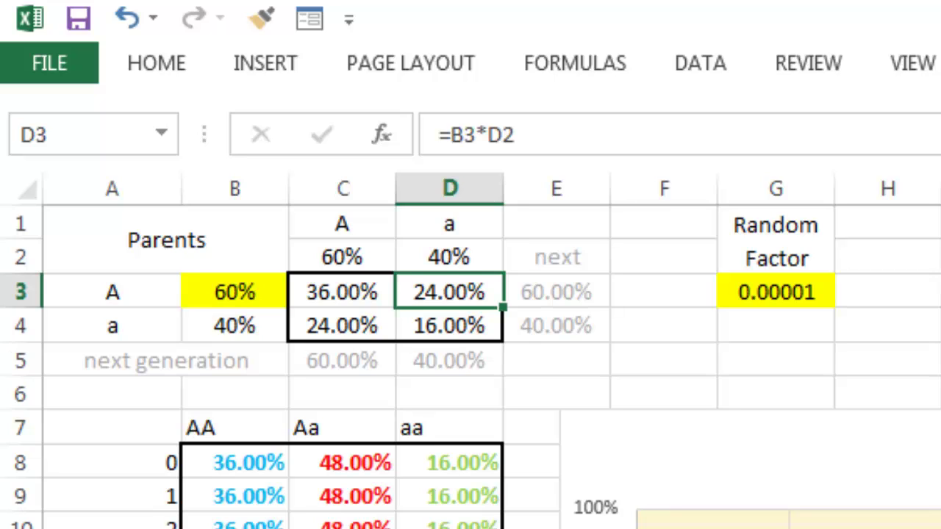
pyautogui.click(230, 461)
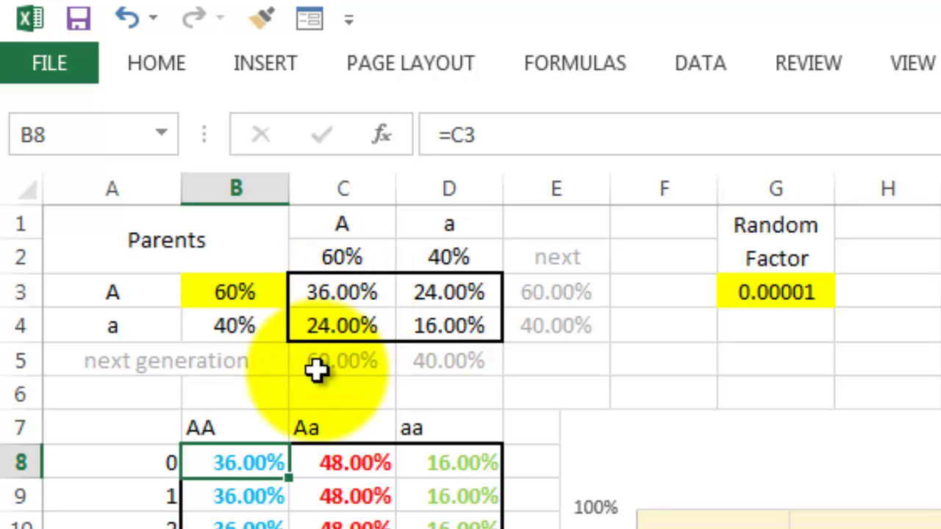
pyautogui.click(243, 498)
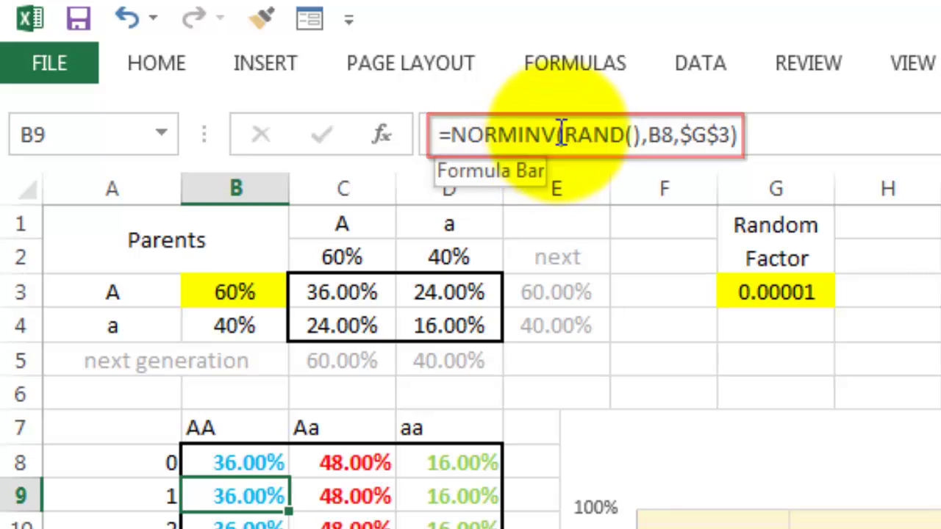
pyautogui.click(380, 136)
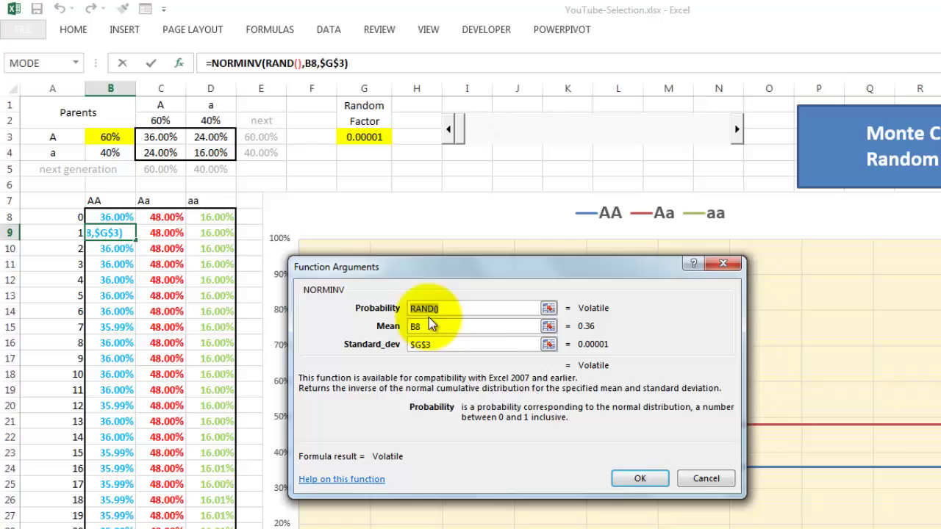
pyautogui.click(644, 482)
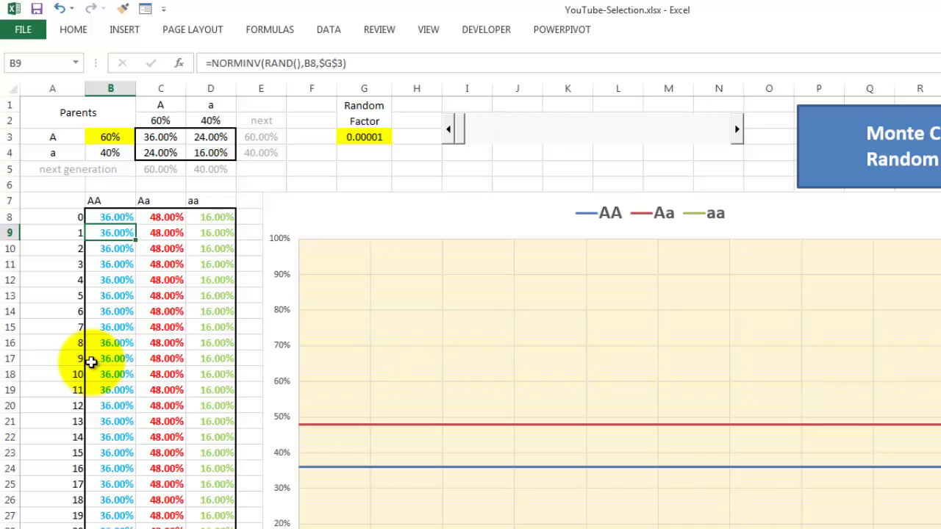
pyautogui.hotkey('ctrl', 'Down')
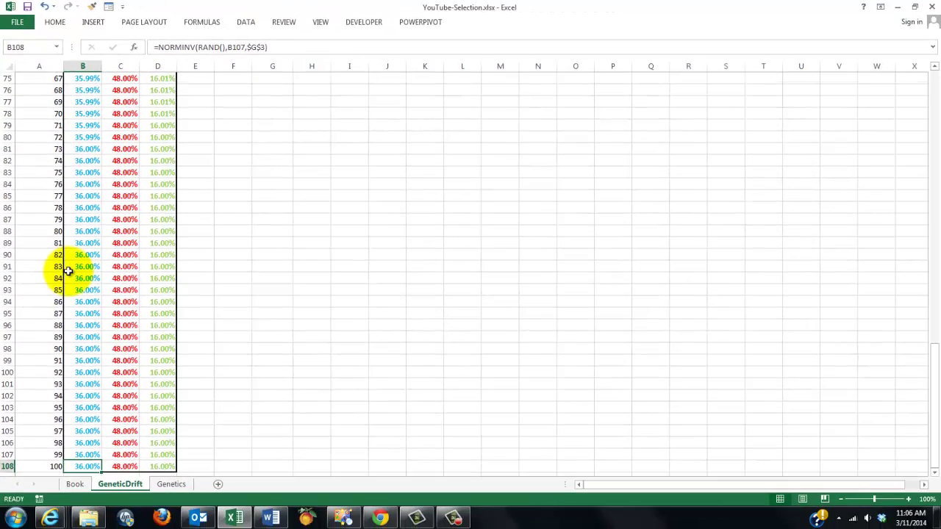
pyautogui.hotkey('ctrl', 'Home')
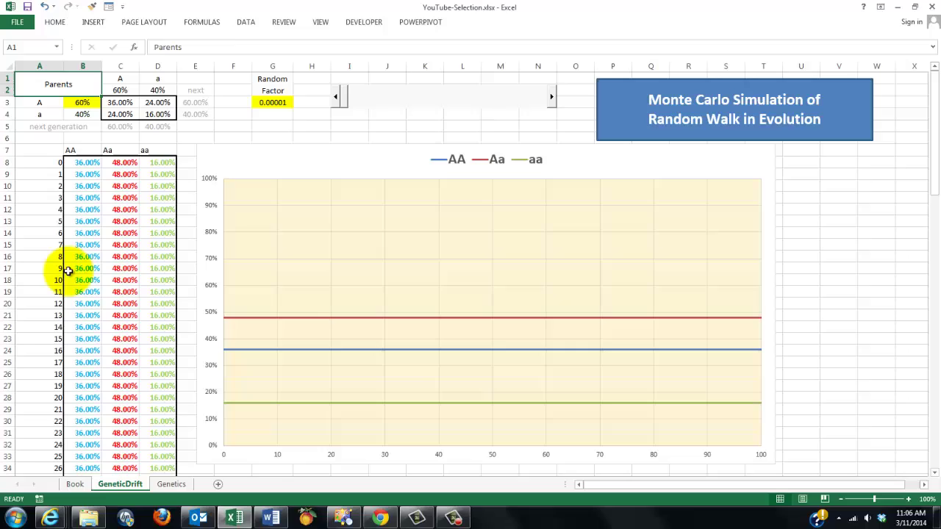
pyautogui.click(118, 162)
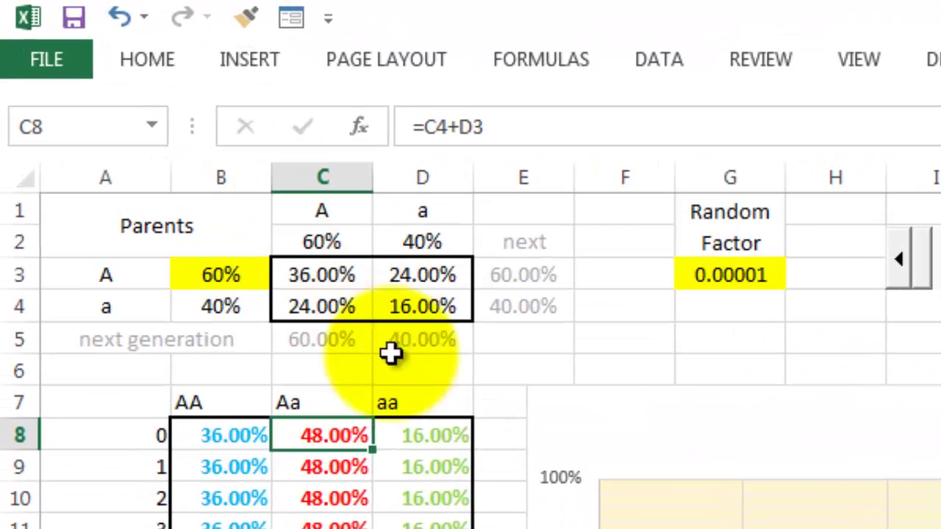
pyautogui.click(316, 472)
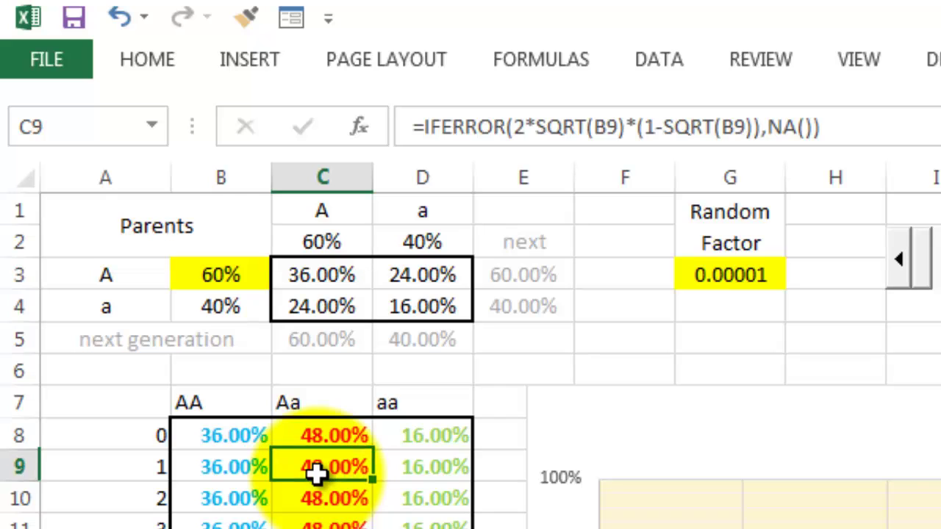
pyautogui.press('F2')
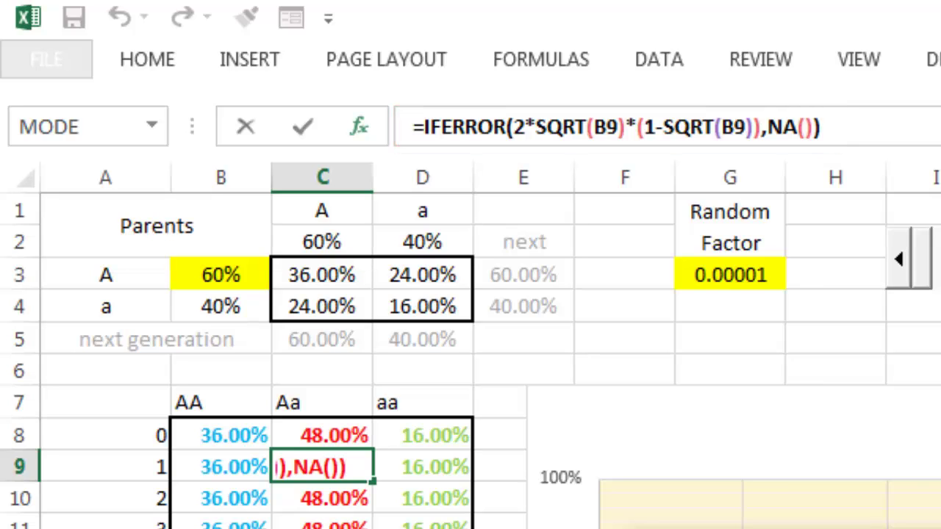
pyautogui.press('Escape')
pyautogui.click(439, 467)
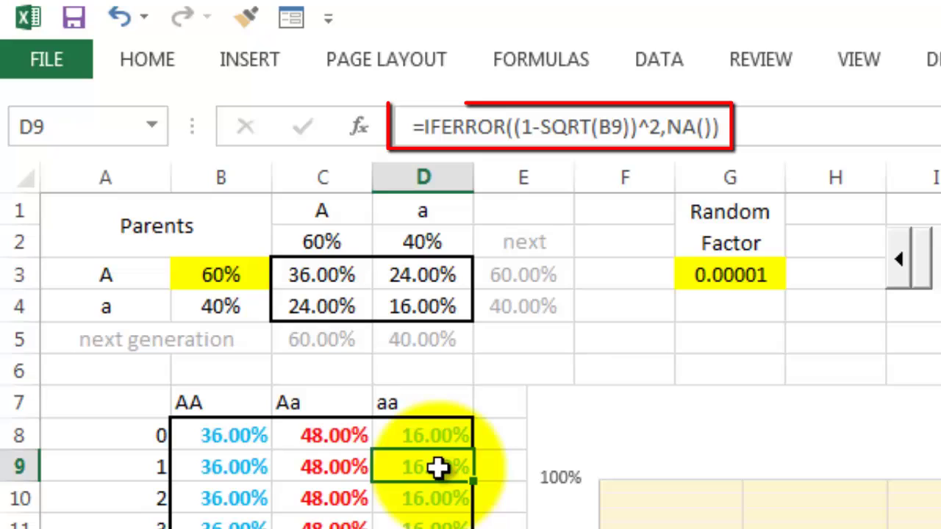
pyautogui.press('F2')
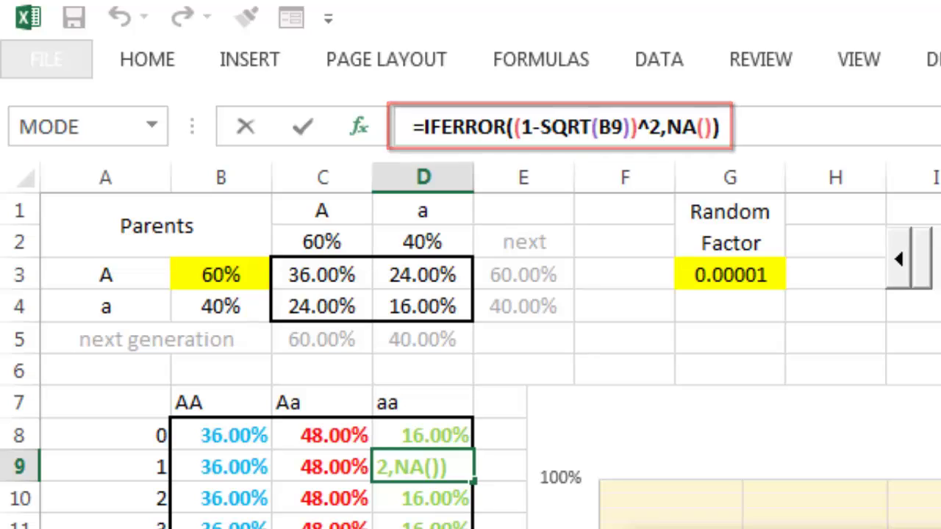
pyautogui.hotkey('ctrl', 'Return')
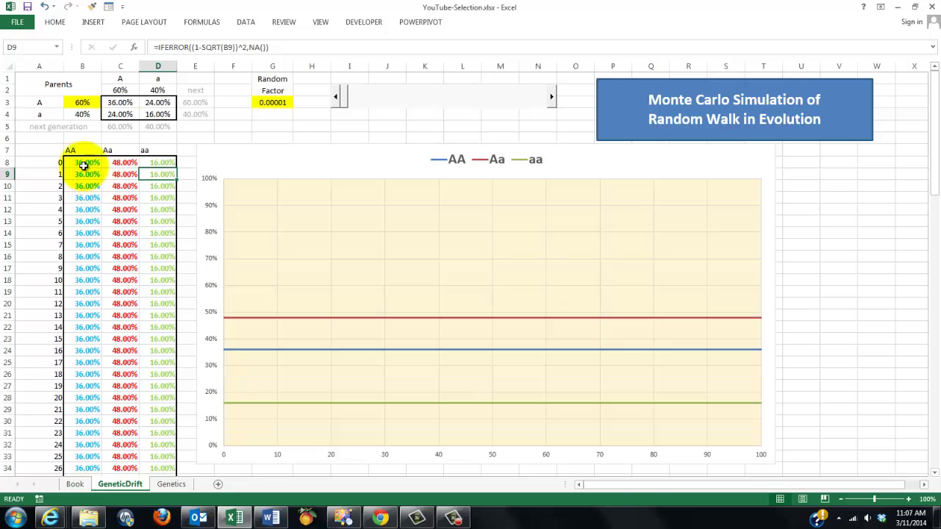
pyautogui.click(173, 487)
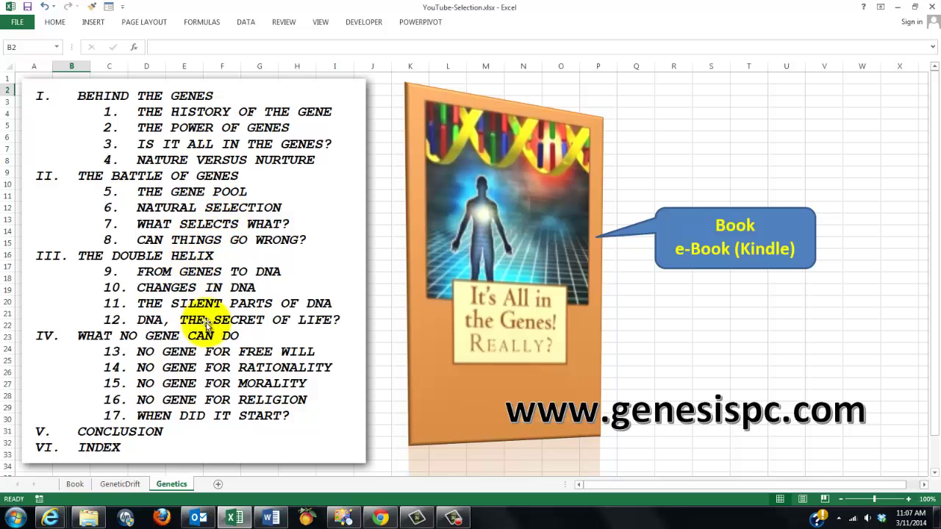
pyautogui.click(121, 485)
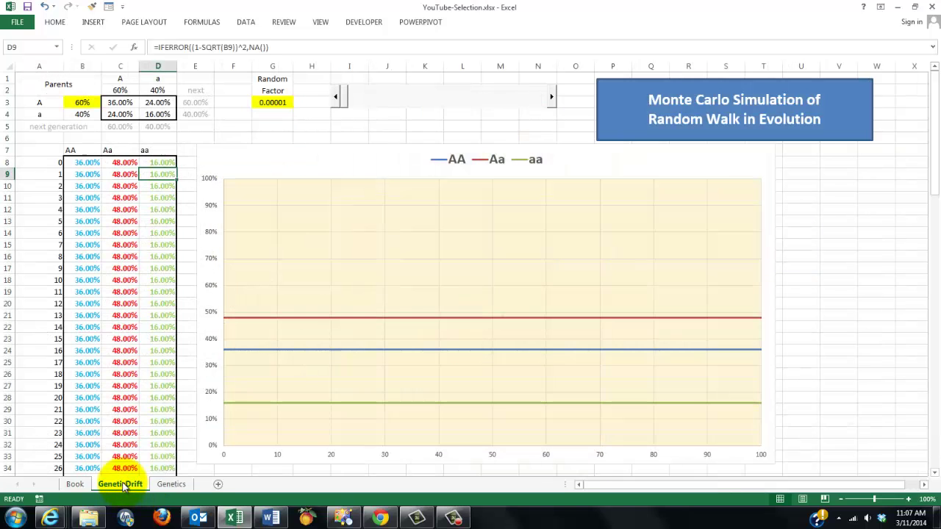
# Step: Inspect the AA, Aa and aa drift formulas in B9, C9 and D9
pyautogui.click(80, 175)
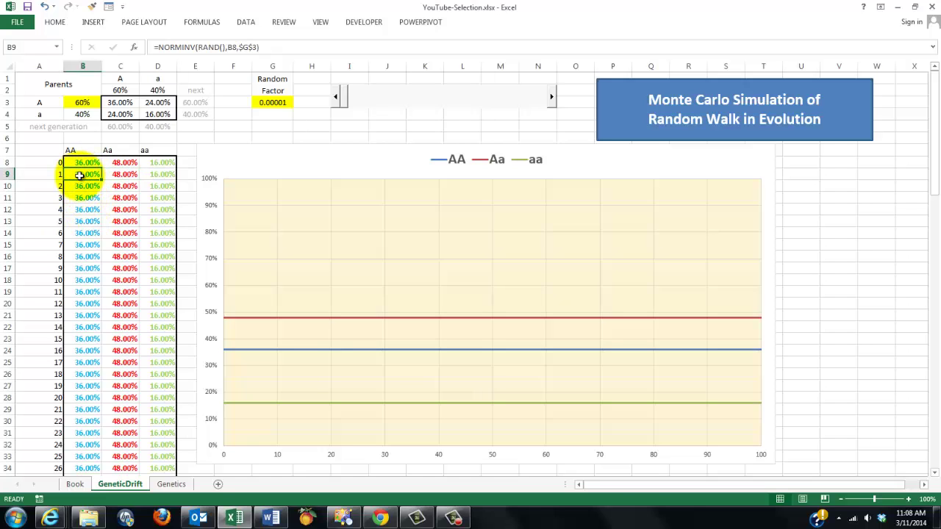
pyautogui.click(122, 173)
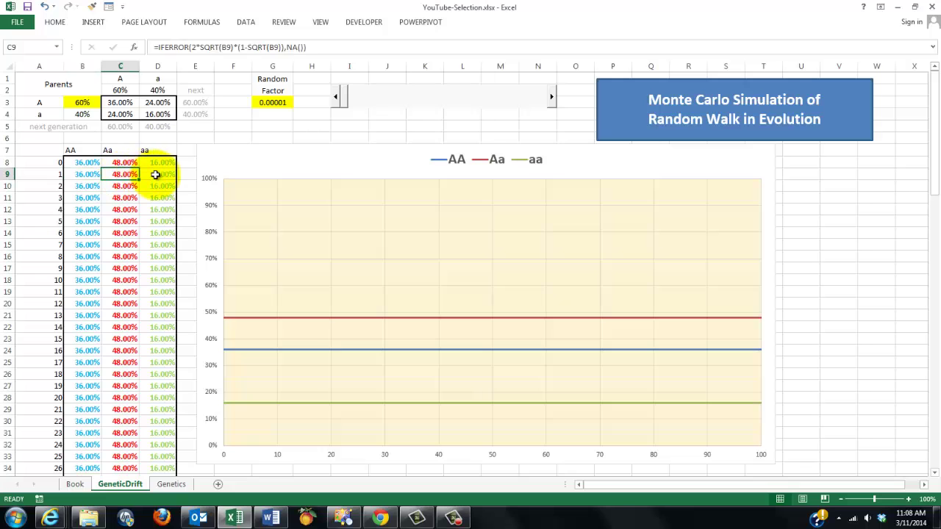
pyautogui.click(160, 174)
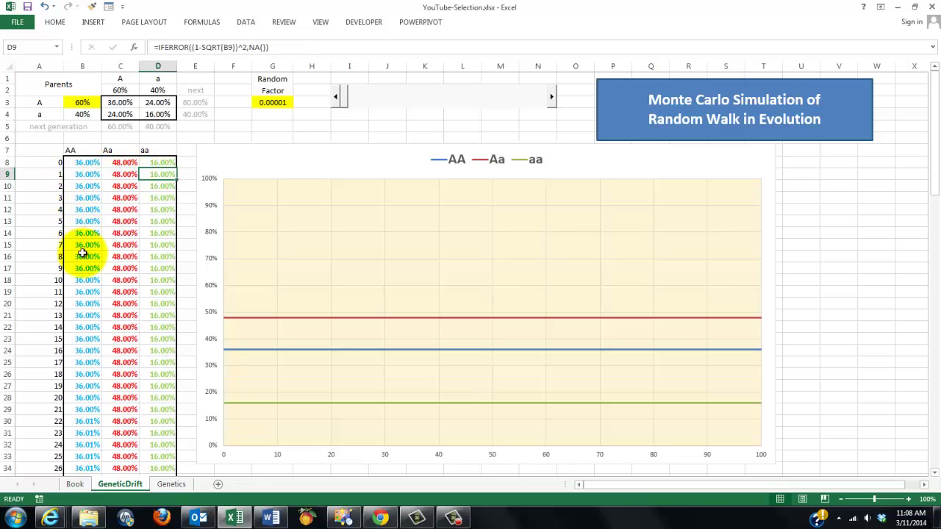
# Step: Recalculate the simulation four times to draw new random drift values
pyautogui.press('F9')
pyautogui.press('F9')
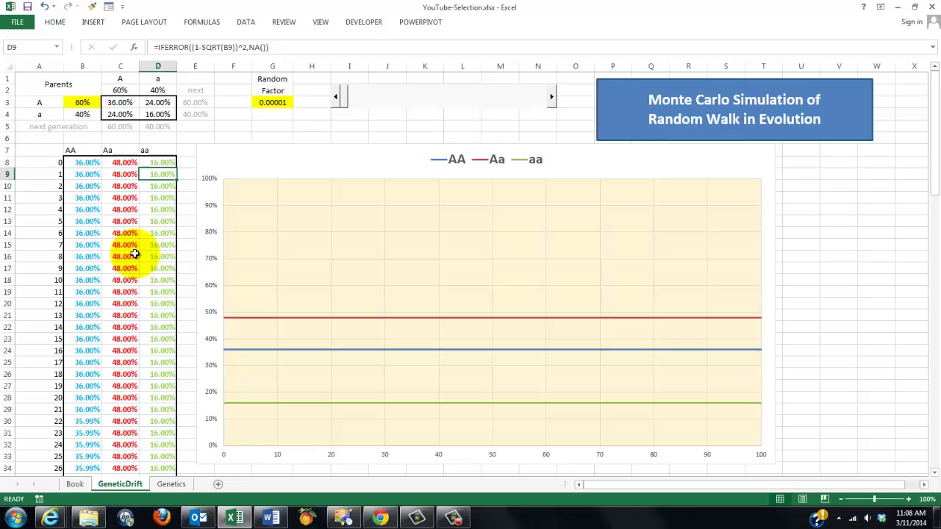
pyautogui.press('F9')
pyautogui.press('F9')
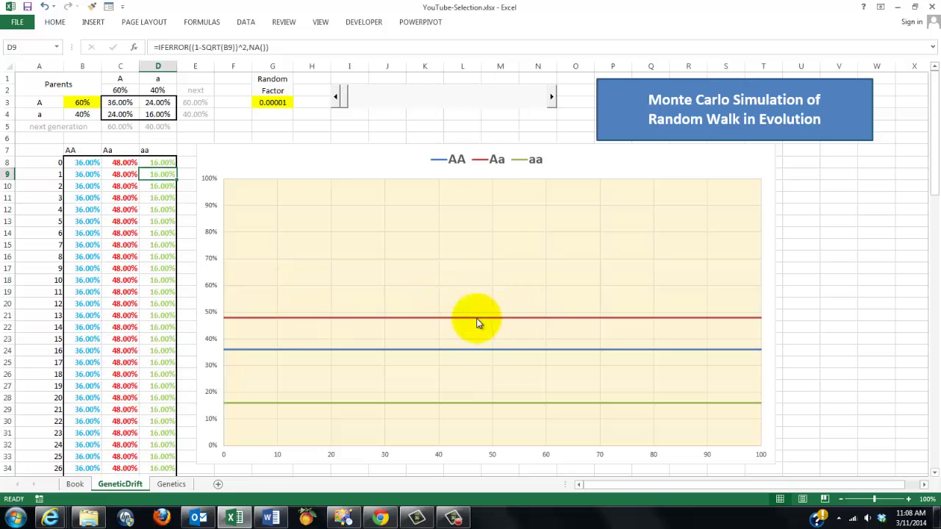
pyautogui.press('F9')
pyautogui.press('F9')
pyautogui.press('F9')
pyautogui.press('F9')
pyautogui.press('F9')
pyautogui.press('F9')
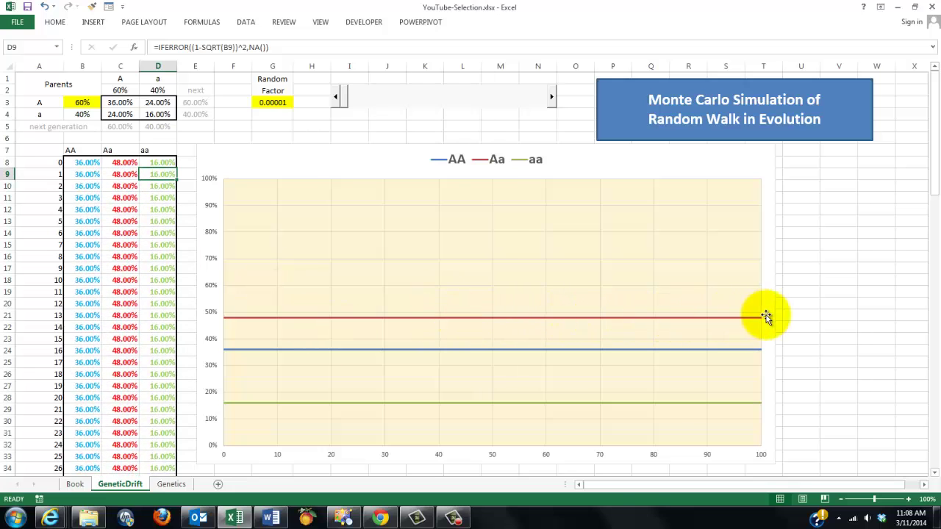
pyautogui.press('F9')
pyautogui.press('F9')
pyautogui.press('F9')
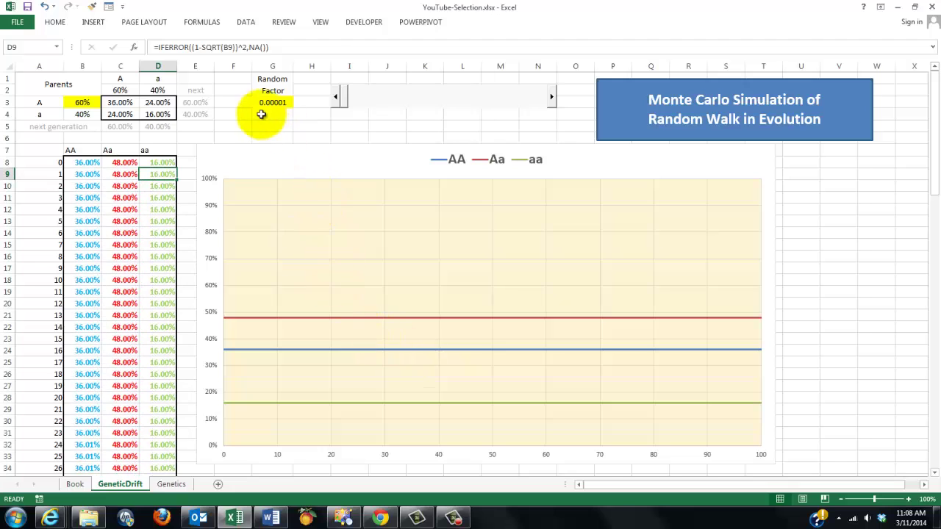
# Step: Raise the Random Factor in G3 step by step to 0.00502, then switch to the Book sheet
pyautogui.click(528, 99)
pyautogui.click(527, 99)
pyautogui.click(528, 99)
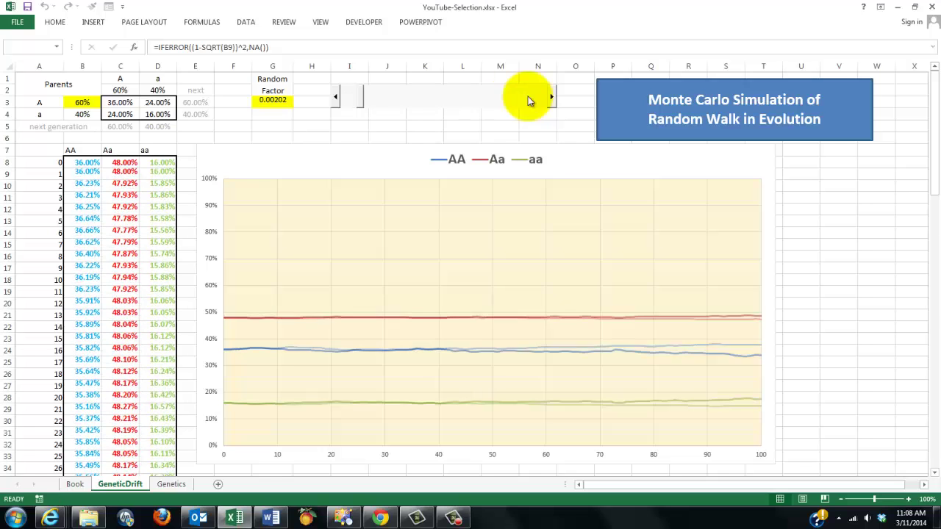
pyautogui.click(527, 100)
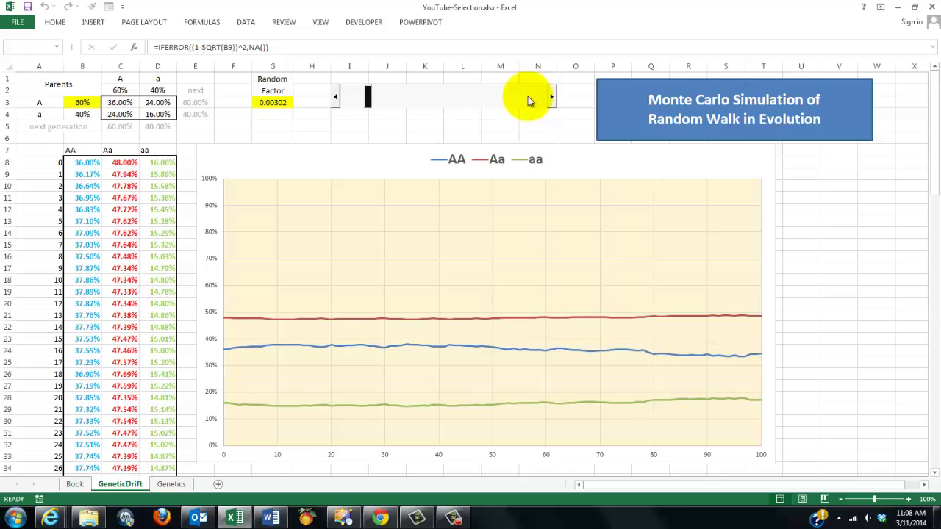
pyautogui.click(528, 100)
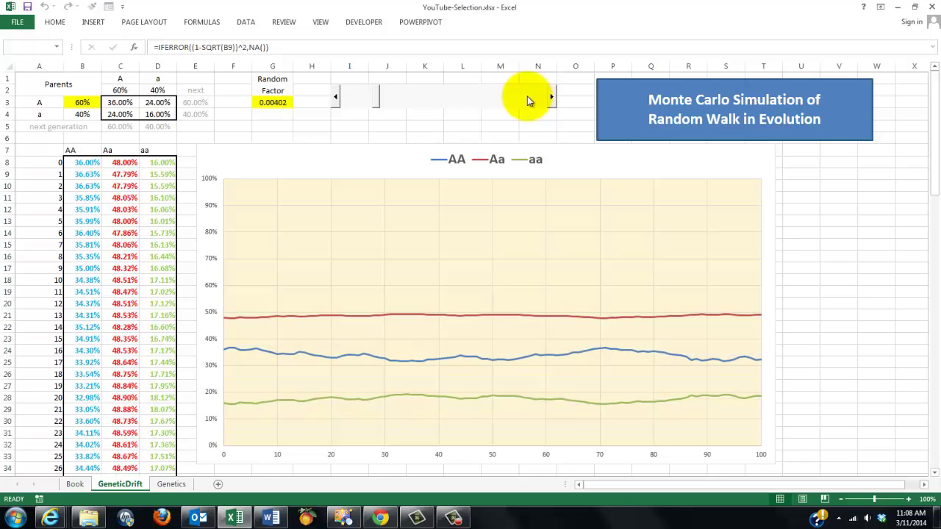
pyautogui.click(528, 99)
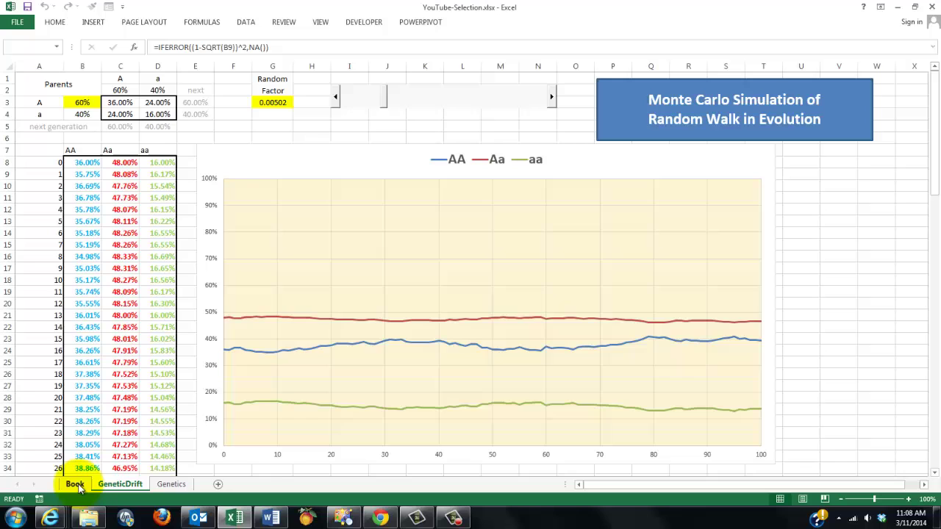
pyautogui.click(74, 485)
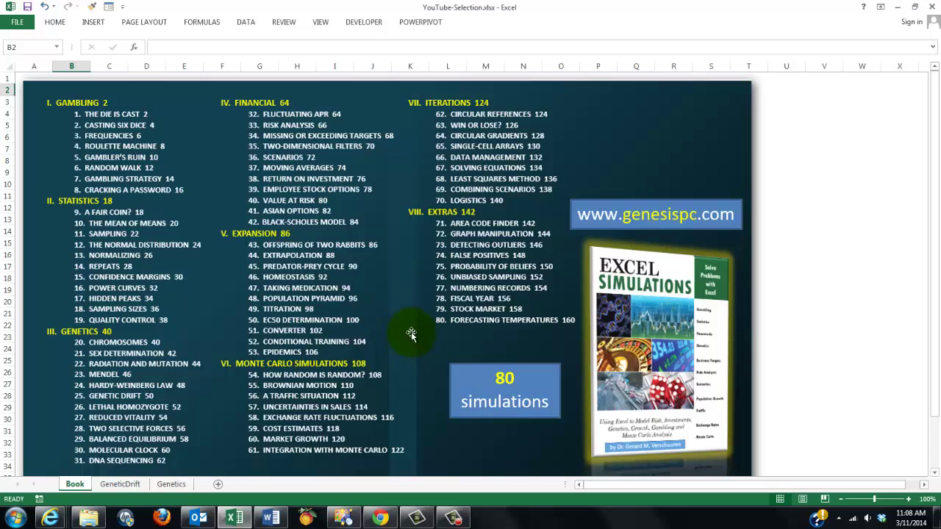
# Step: Back on GeneticDrift, raise the Random Factor from 0.00502 to 0.00902 in four increments
pyautogui.click(126, 484)
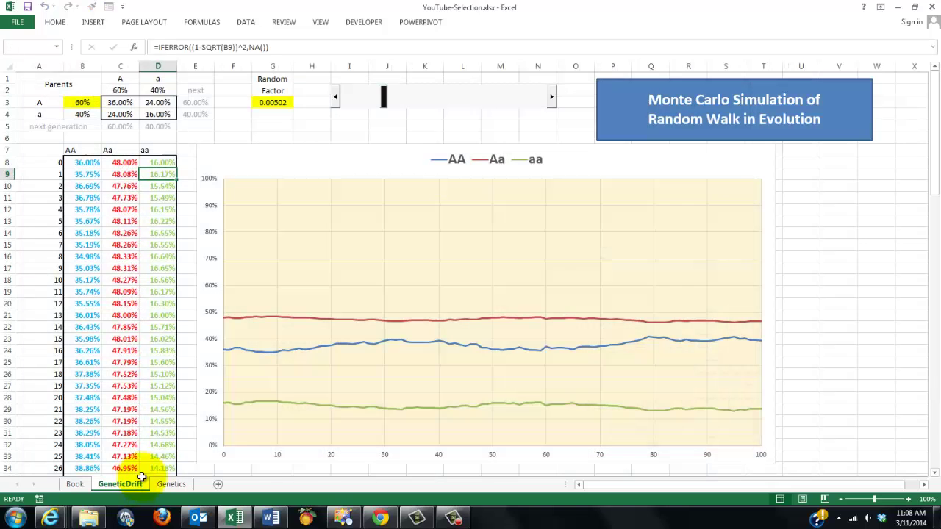
pyautogui.click(533, 97)
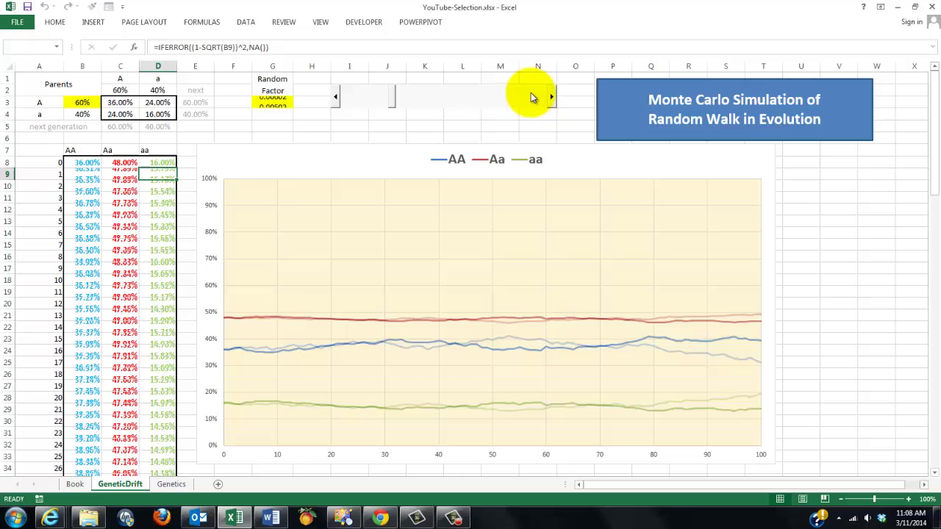
pyautogui.click(532, 97)
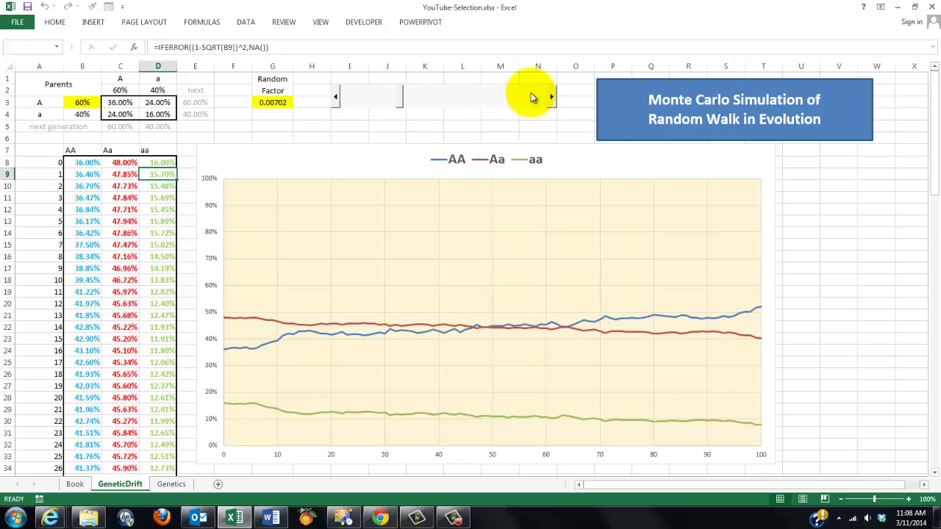
pyautogui.click(533, 97)
pyautogui.click(533, 97)
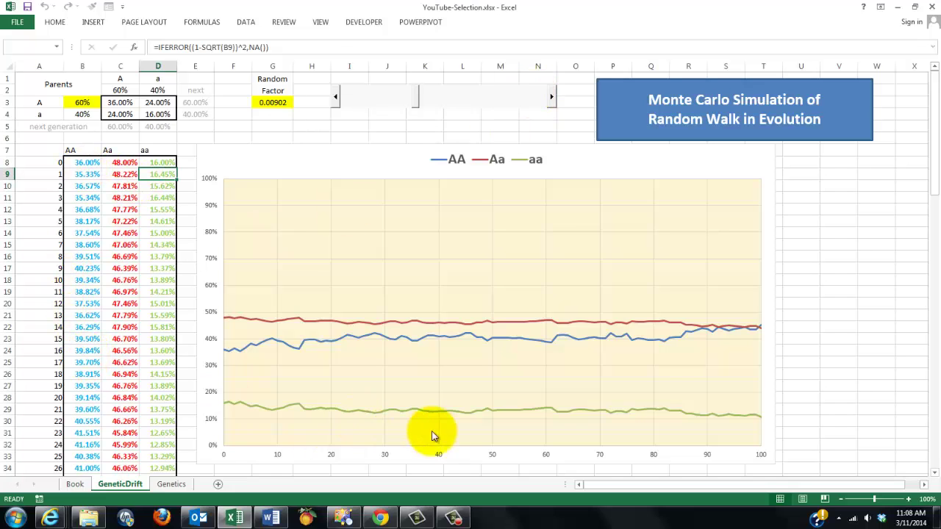
# Step: Show B11's NORMINV formula and recalculate the drift simulation six times at 0.00902
pyautogui.click(90, 197)
pyautogui.press('F9')
pyautogui.press('F9')
pyautogui.press('F9')
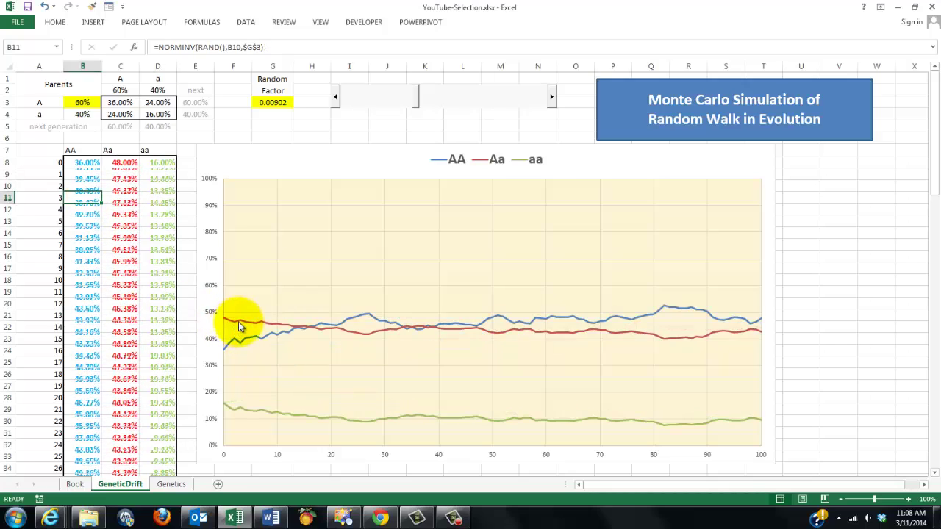
pyautogui.press('F9')
pyautogui.press('F9')
pyautogui.press('F9')
pyautogui.press('F9')
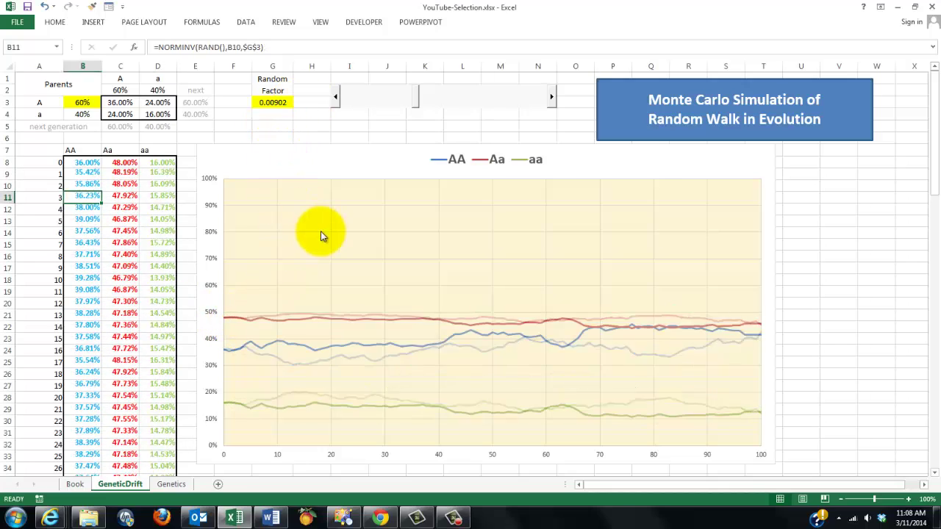
pyautogui.press('F9')
pyautogui.press('F9')
pyautogui.press('F9')
pyautogui.press('F9')
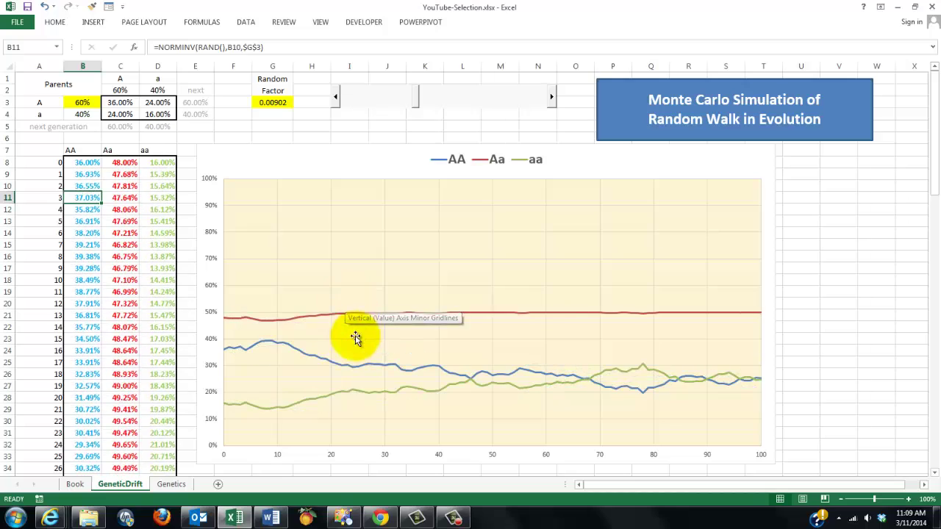
pyautogui.press('F9')
pyautogui.press('F9')
pyautogui.press('F9')
pyautogui.press('F9')
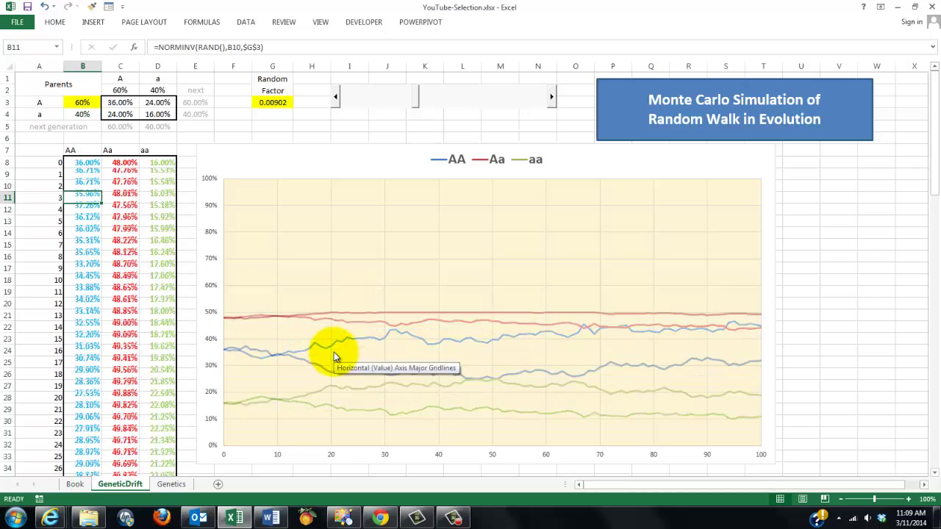
pyautogui.press('F9')
pyautogui.press('F9')
pyautogui.press('F9')
pyautogui.press('F9')
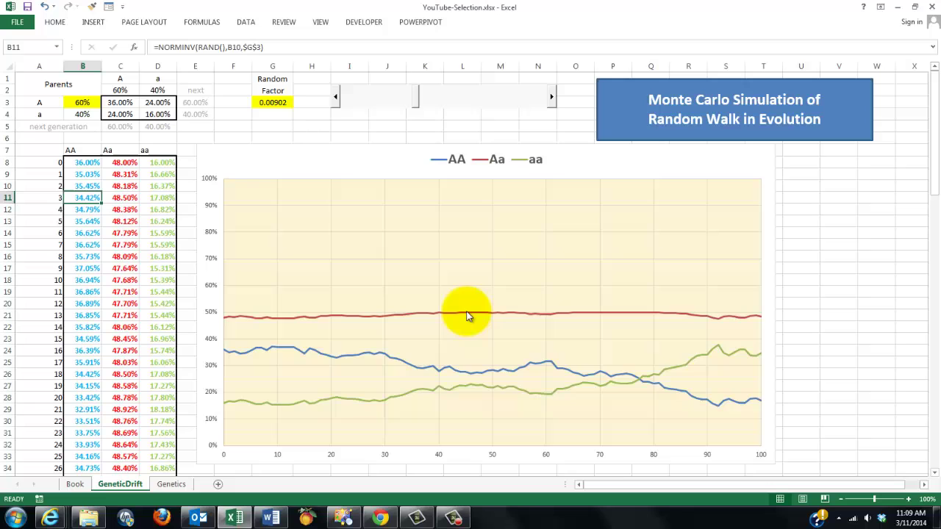
pyautogui.press('F9')
pyautogui.press('F9')
pyautogui.press('F9')
pyautogui.press('F9')
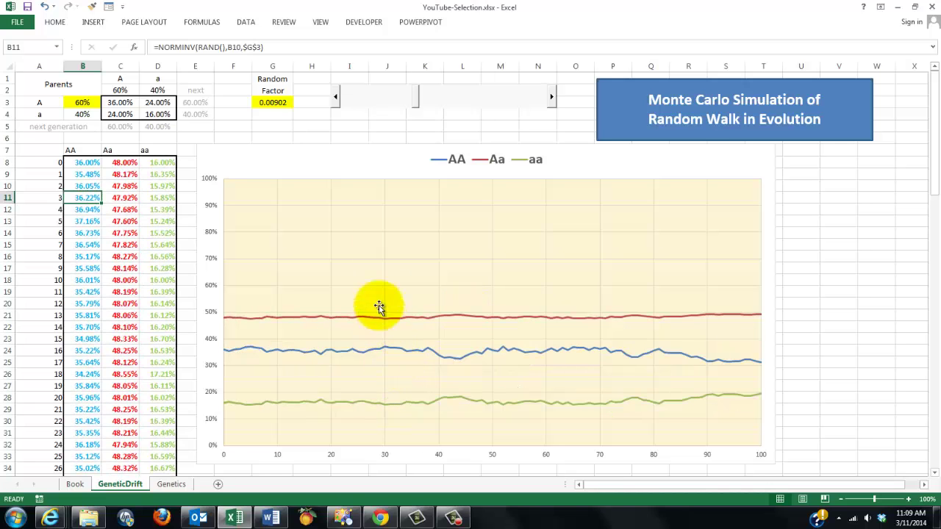
# Step: Raise the Random Factor from 0.00902 to 0.02102 in twelve 0.001 increments
pyautogui.click(524, 99)
pyautogui.click(526, 98)
pyautogui.click(527, 98)
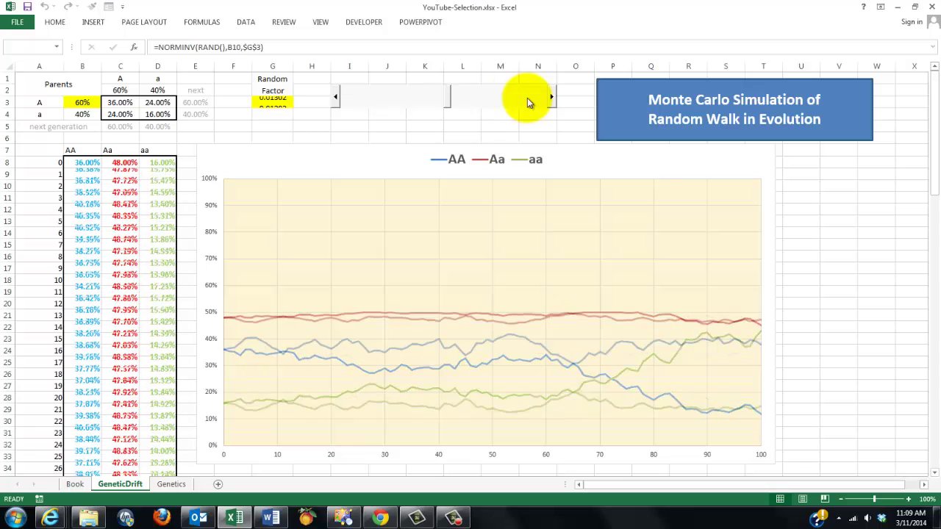
pyautogui.click(527, 98)
pyautogui.click(527, 98)
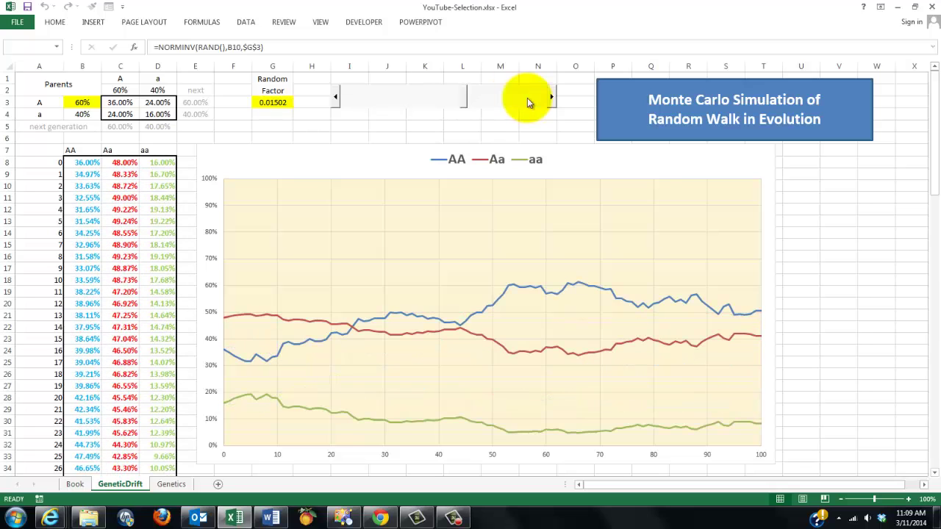
pyautogui.click(527, 98)
pyautogui.click(527, 98)
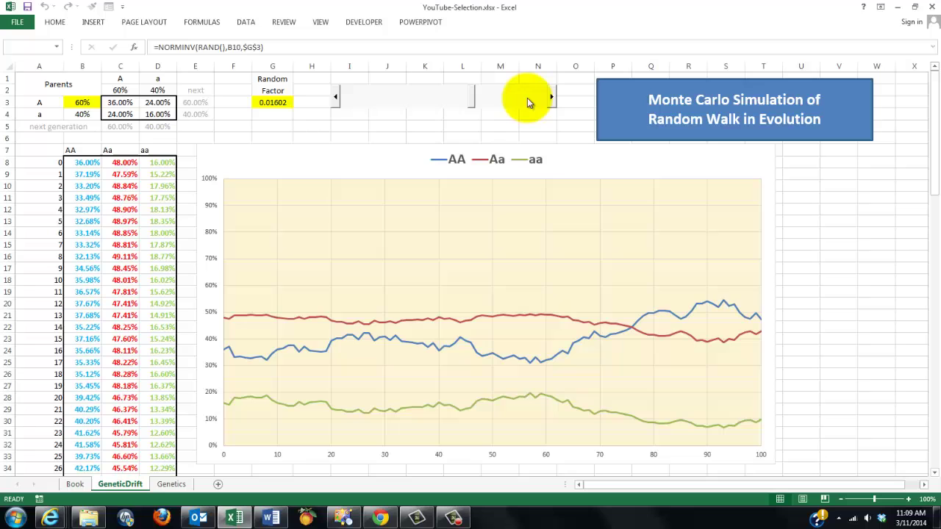
pyautogui.click(527, 98)
pyautogui.click(527, 98)
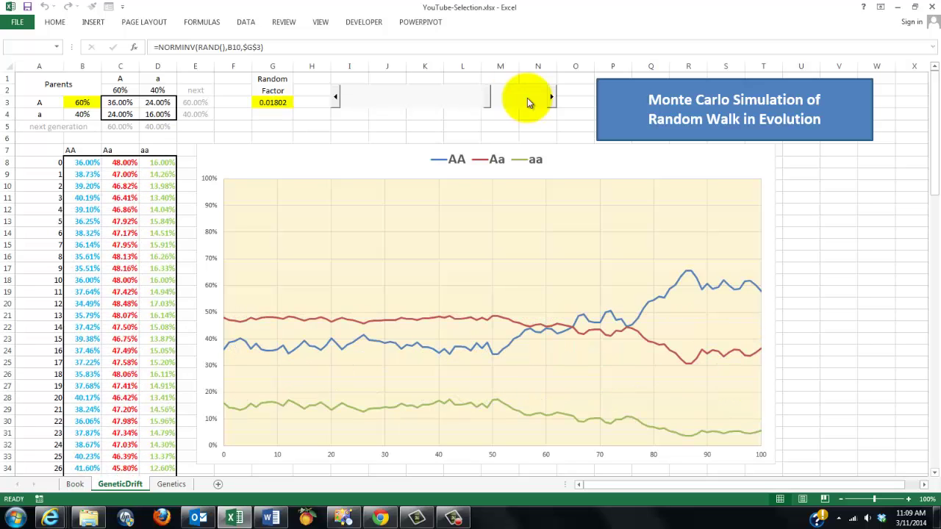
pyautogui.click(527, 97)
pyautogui.click(527, 98)
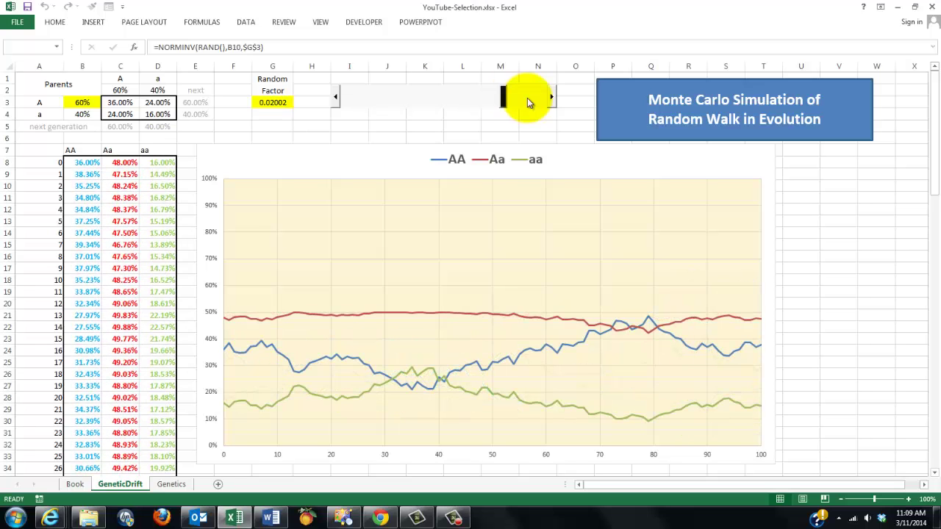
pyautogui.click(527, 98)
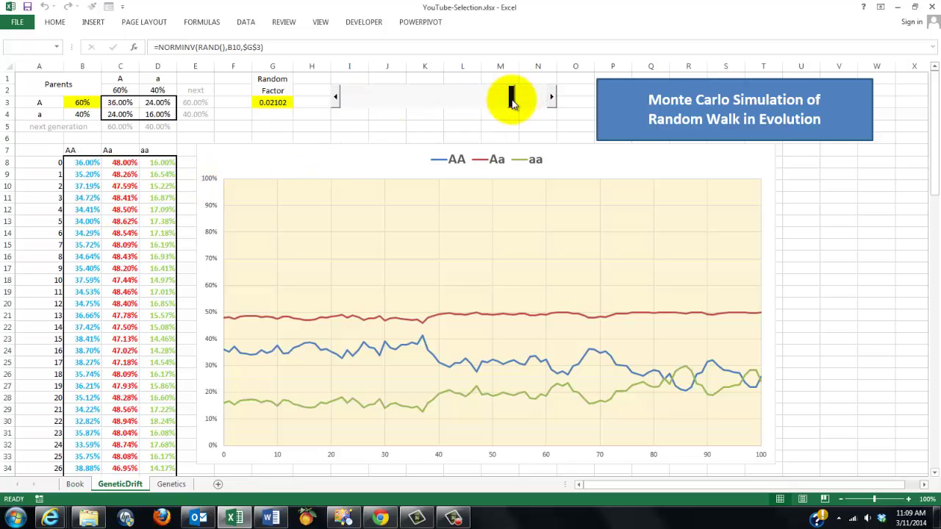
# Step: Drop the Random Factor to its minimum, then set it to the 0.02500 maximum
pyautogui.moveTo(511, 101); pyautogui.dragTo(313, 102)
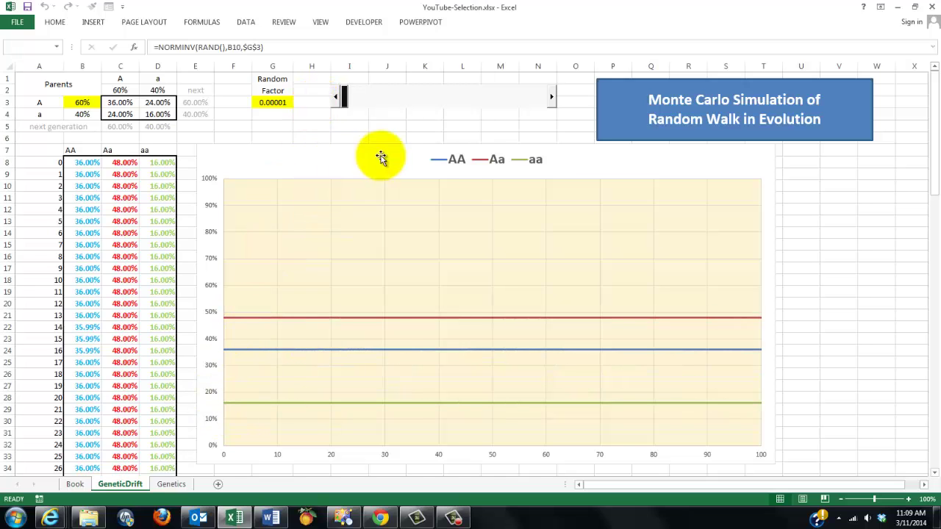
pyautogui.moveTo(376, 101); pyautogui.dragTo(548, 110)
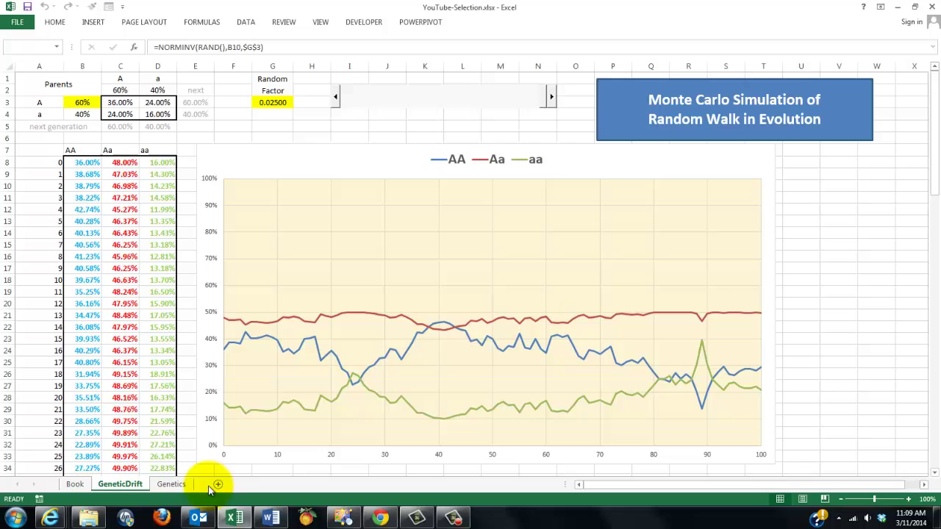
# Step: Look at the Genetics sheet, then go to the Book sheet's Excel Simulations overview
pyautogui.click(184, 487)
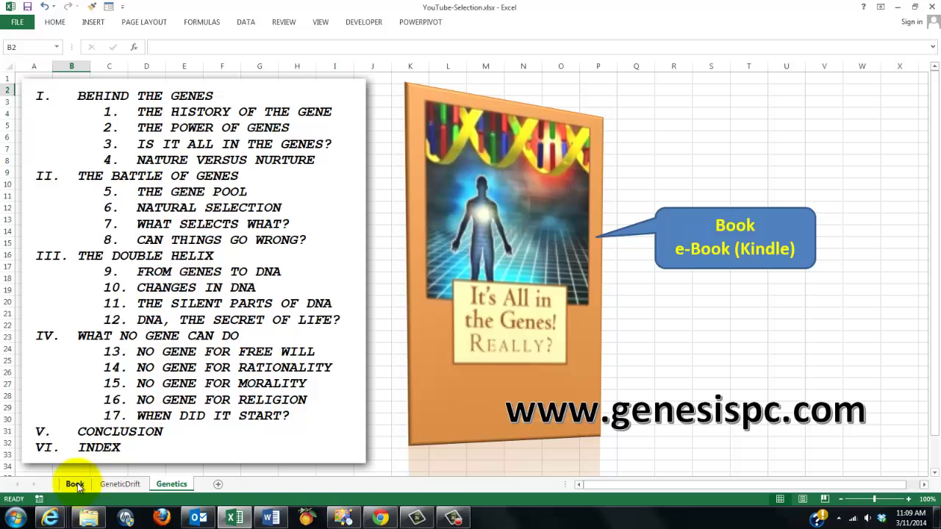
pyautogui.click(75, 485)
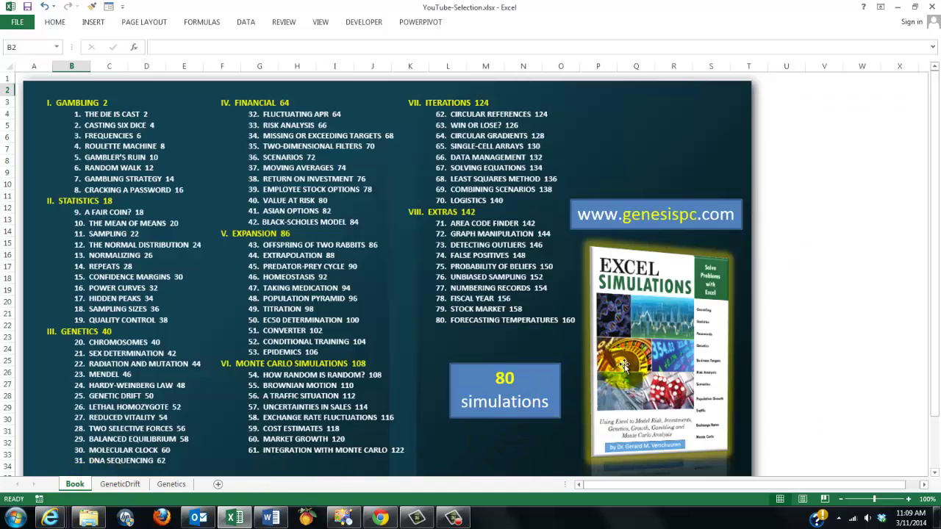